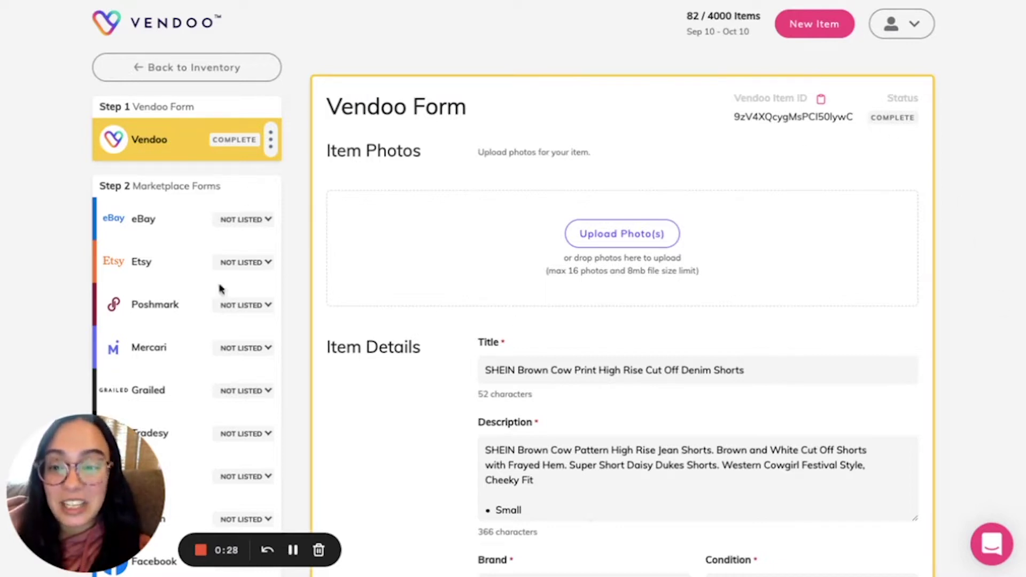
Upload the shorts' front, back, material tag and size tag photos from Finder to the Vendoo item form.
click(203, 222)
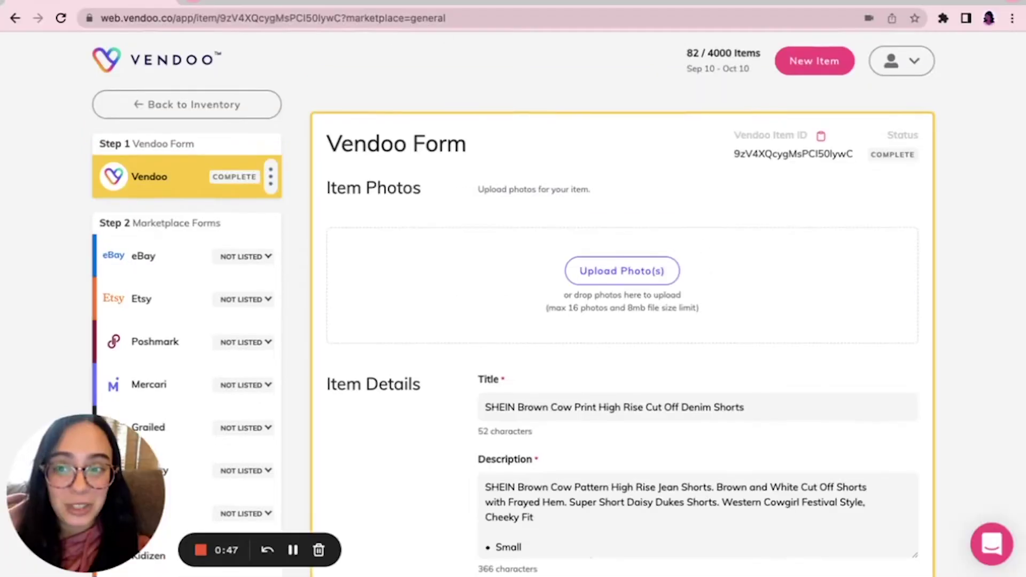
key(ctrl+super+f)
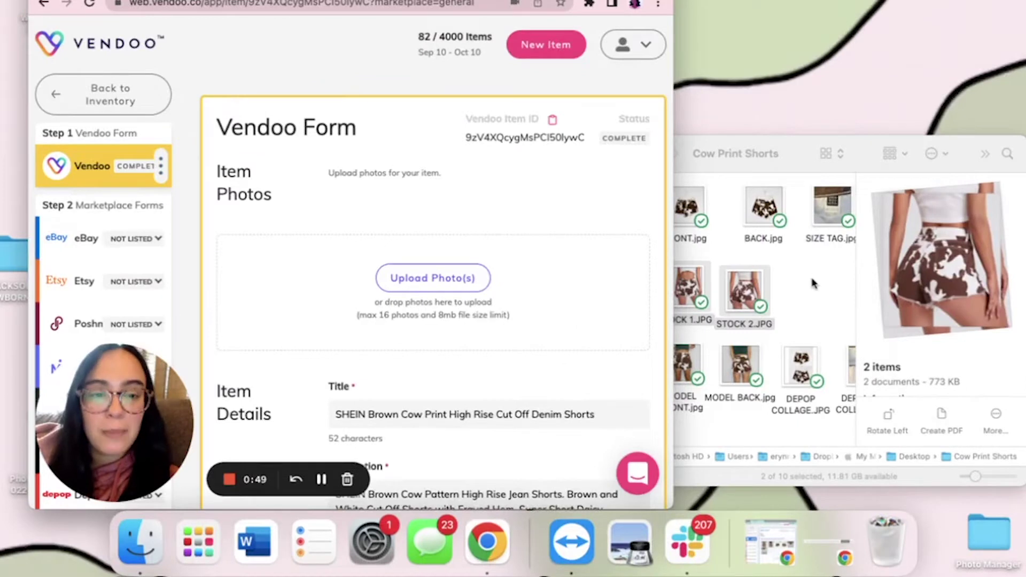
click(812, 283)
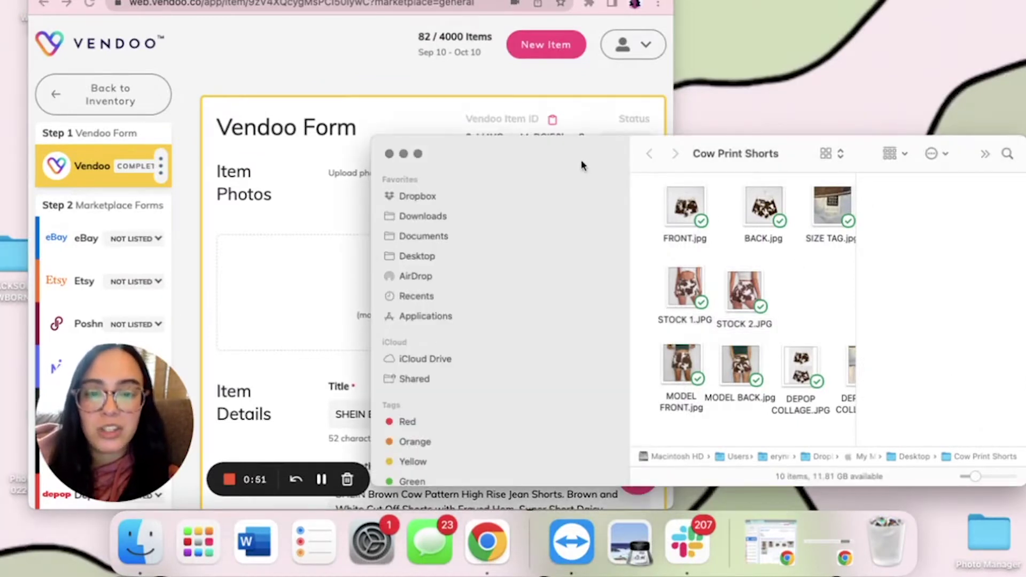
drag(649, 182, 416, 240)
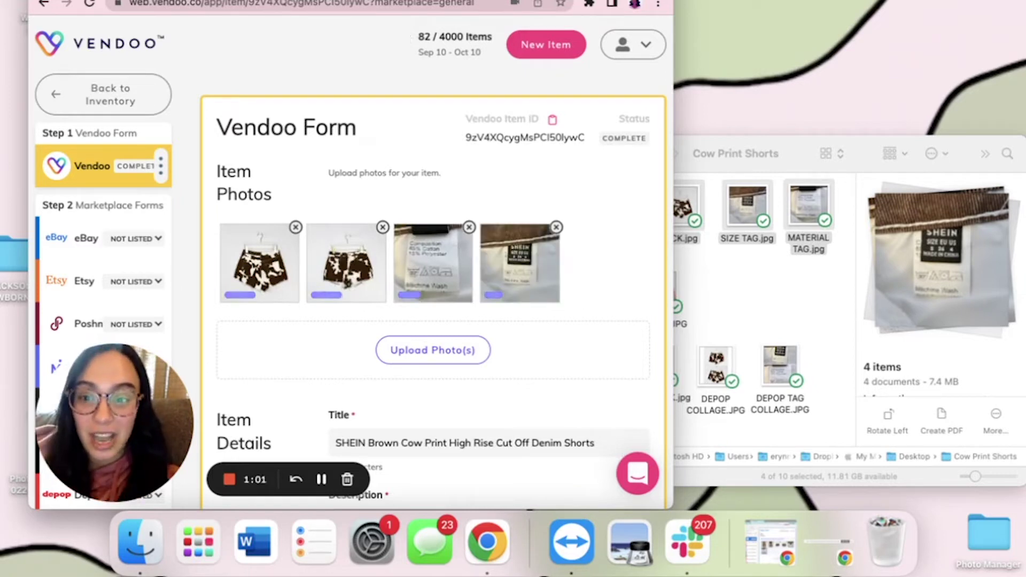
key(ctrl+super+f)
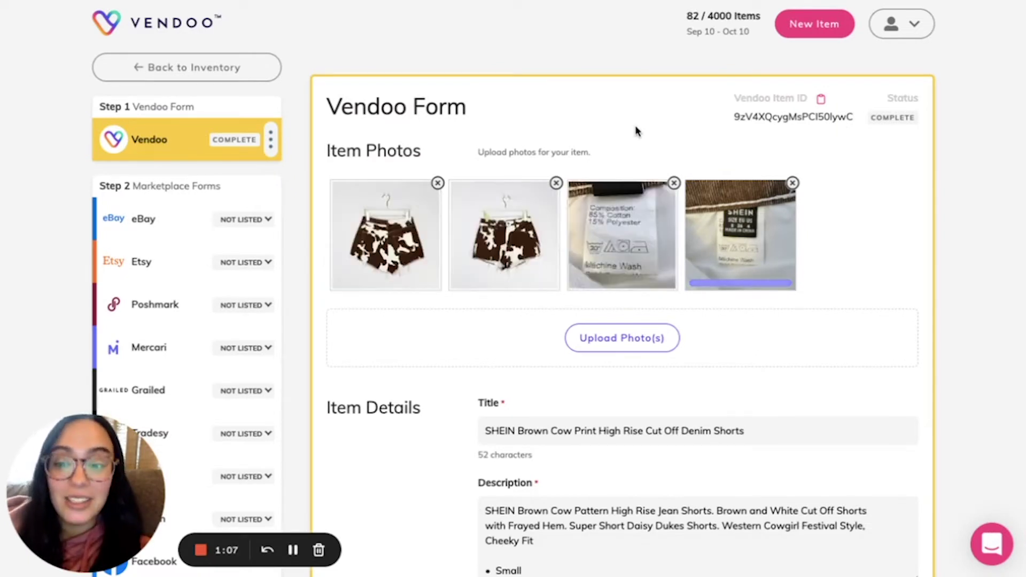
Save the item with its four photos and switch to its Poshmark form.
scroll(635, 131, down, 20)
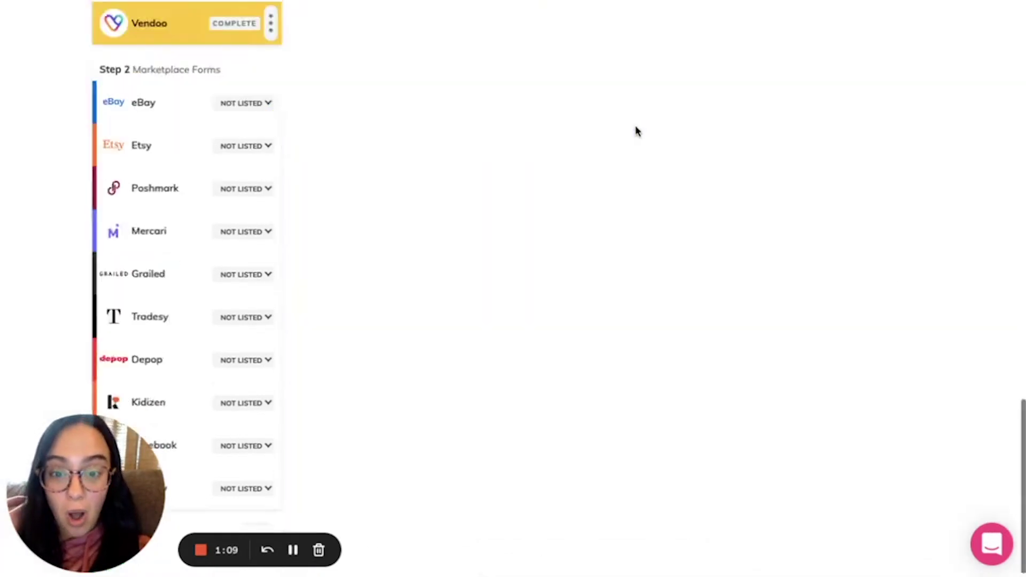
click(374, 315)
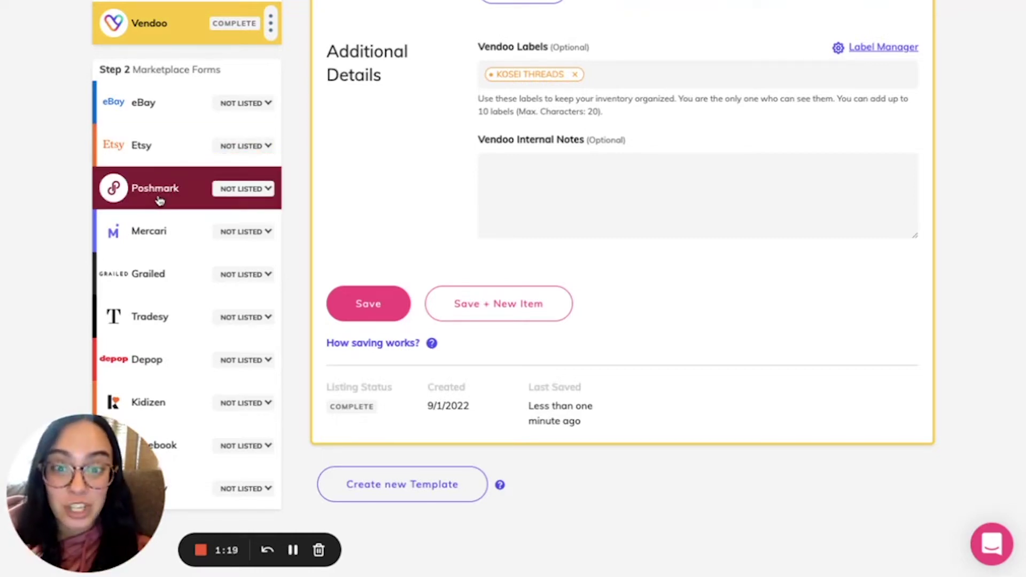
click(160, 200)
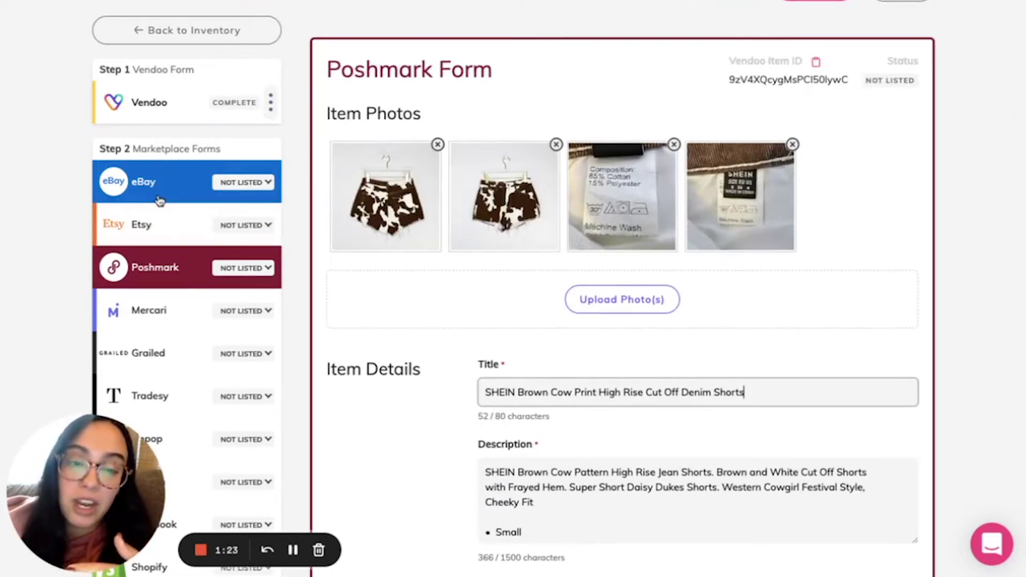
Add STOCK 1.JPG and STOCK 2.JPG from the Cow Print Shorts folder to the Poshmark item photos.
mouse_move(8, 3)
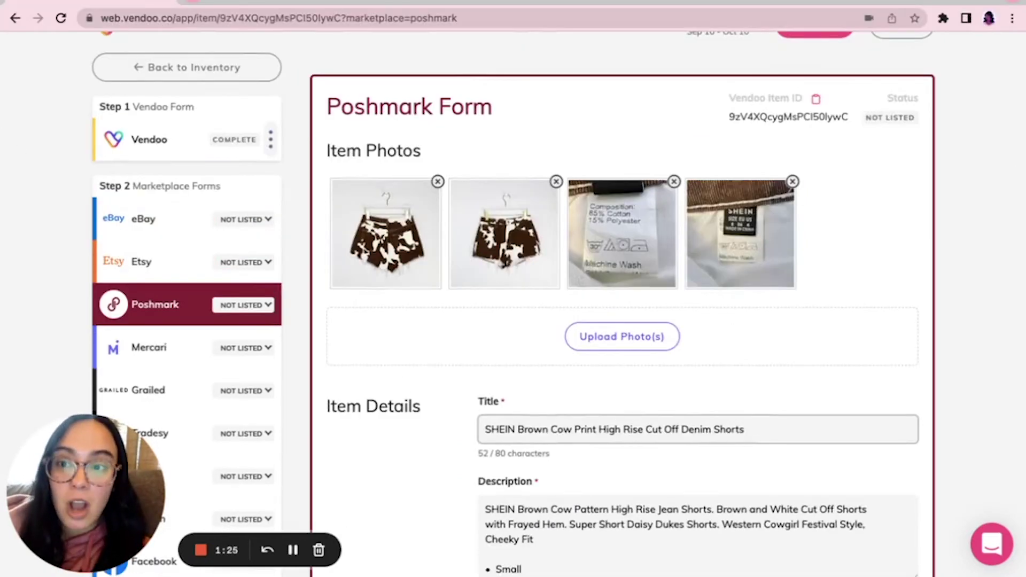
key(ctrl+super+f)
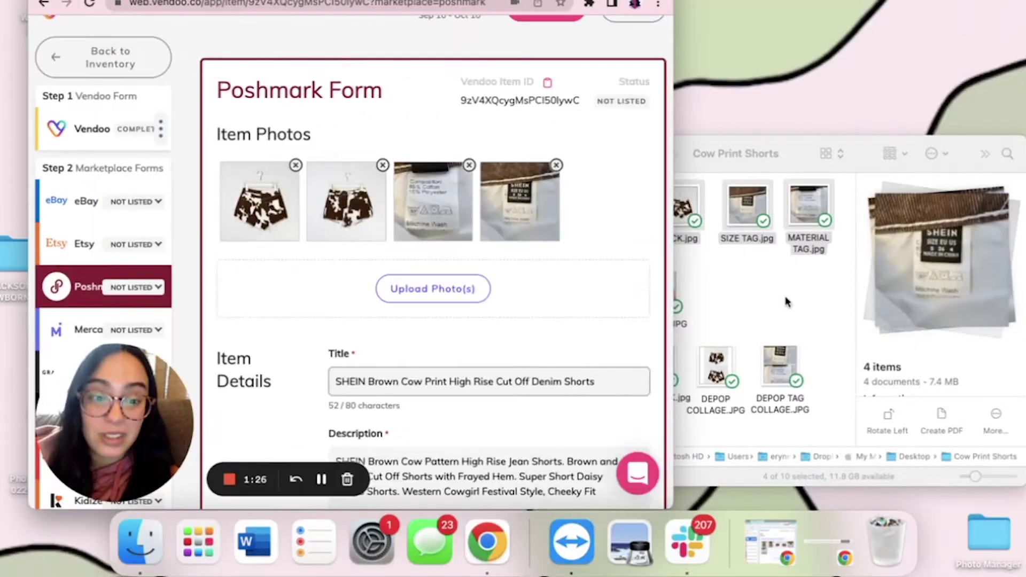
click(786, 302)
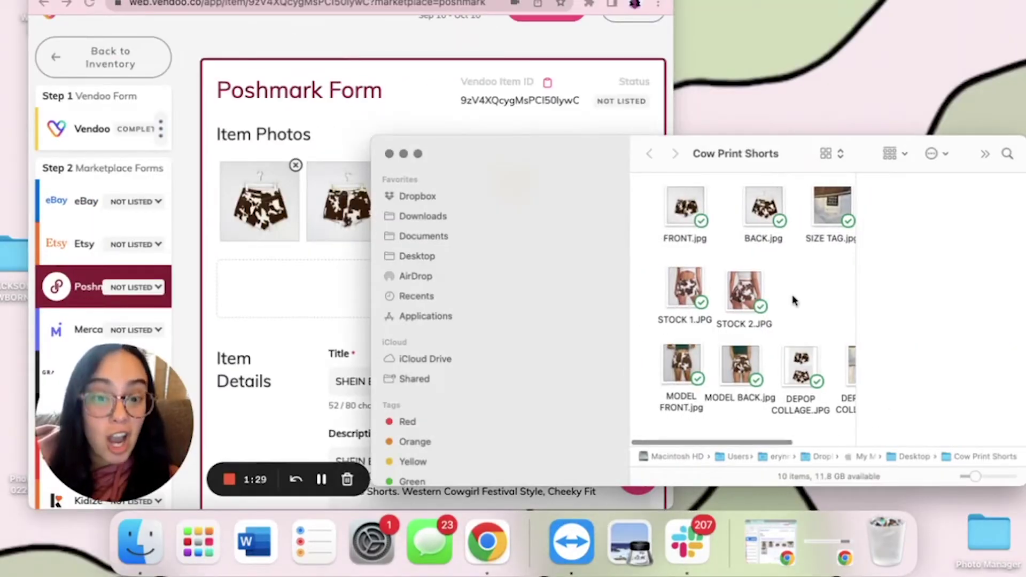
drag(789, 301, 293, 284)
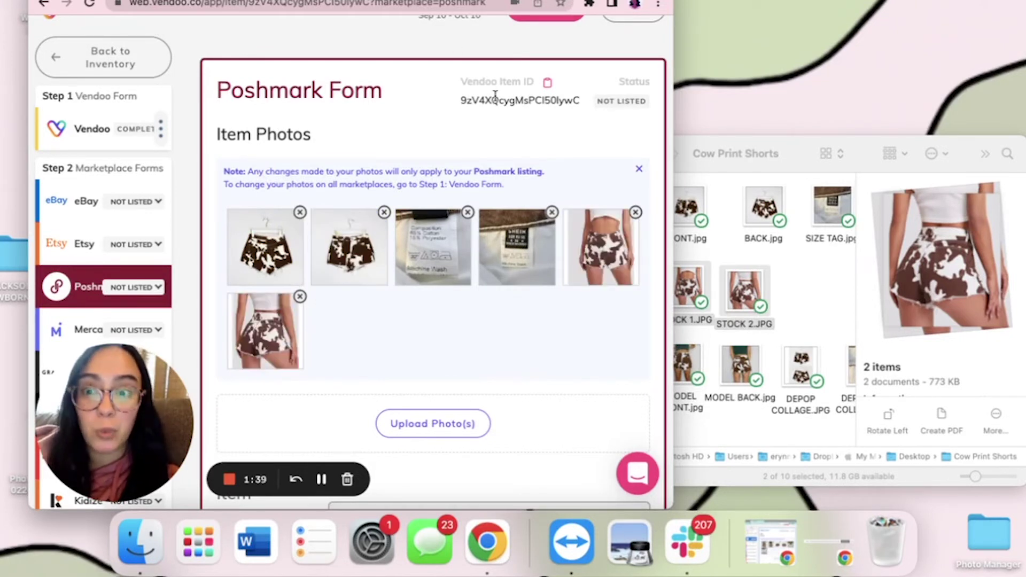
Move the model front and model back stock photos into the first two photo positions.
drag(498, 238, 263, 247)
drag(274, 338, 350, 240)
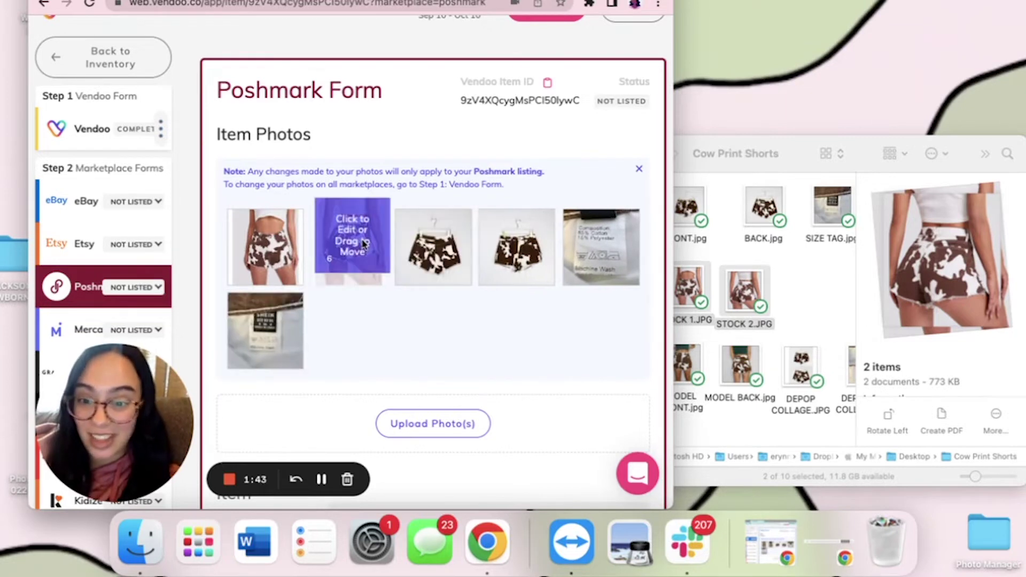
scroll(405, 356, down, 4)
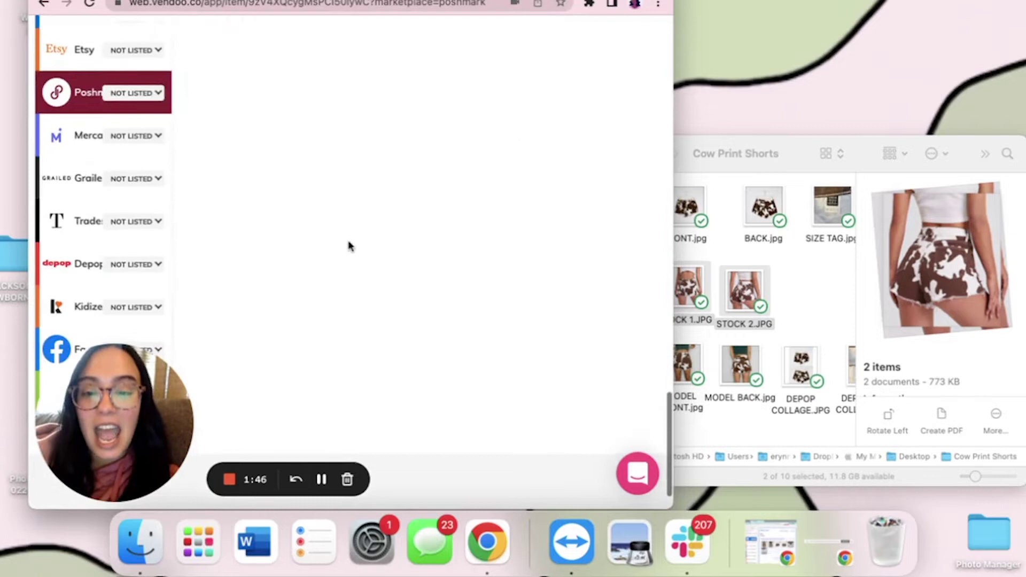
Save the Poshmark form and check its six photos: model shots, flat shots, then tags.
click(251, 263)
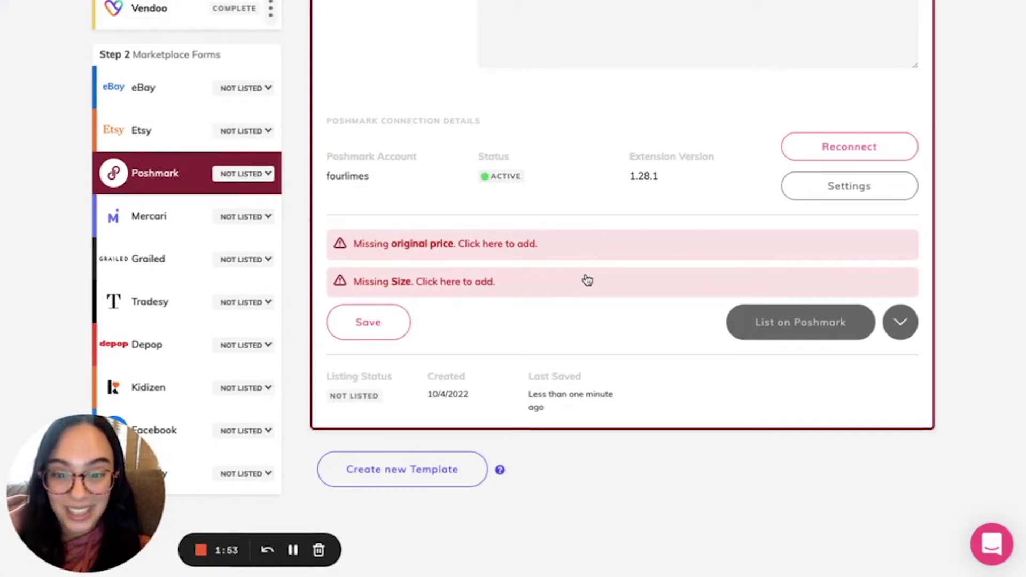
scroll(587, 281, up, 15)
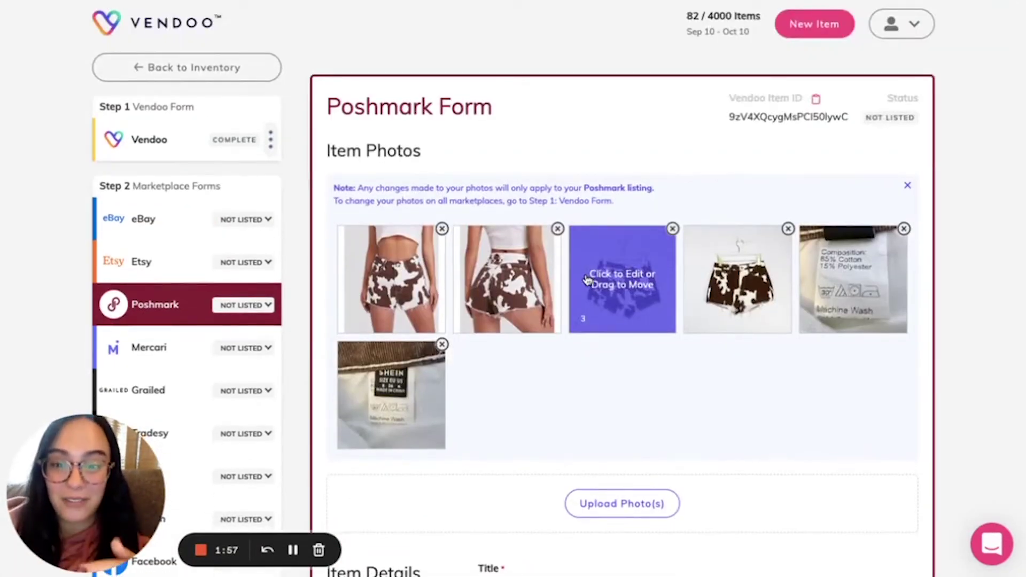
scroll(390, 278, down, 4)
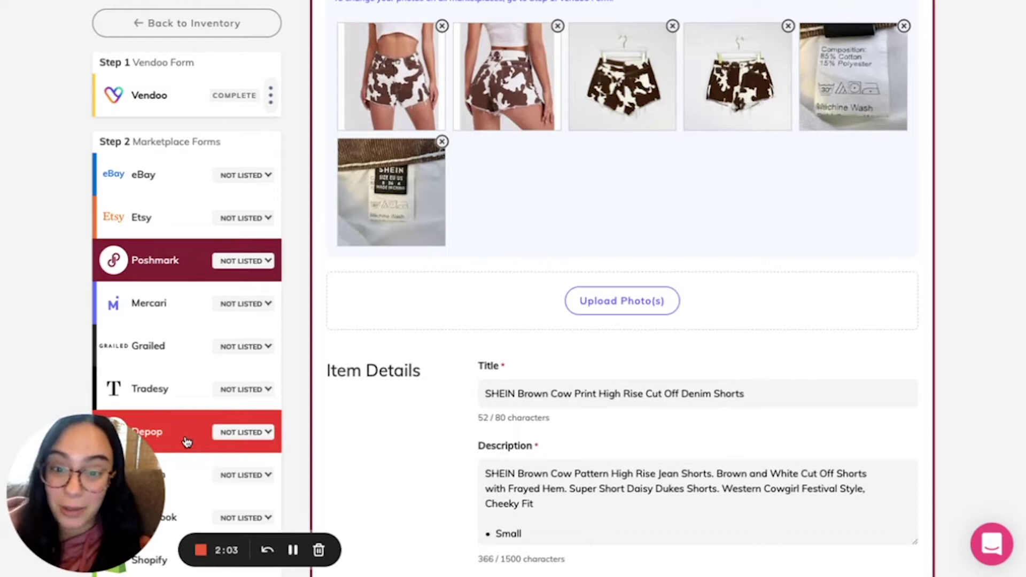
On the Depop form, add the two DEPOP collage images to the item photos.
click(186, 441)
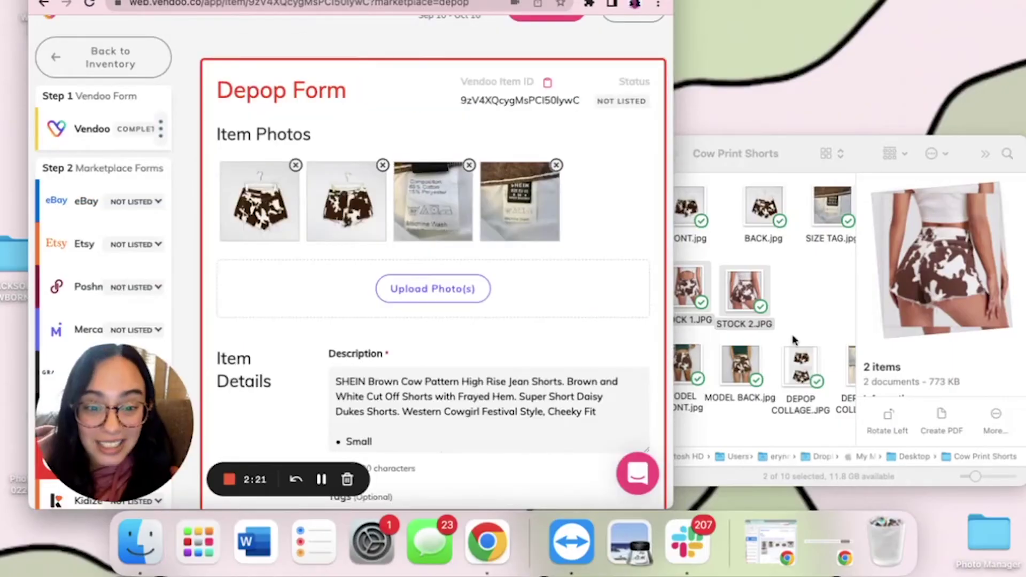
scroll(759, 353, right, 3)
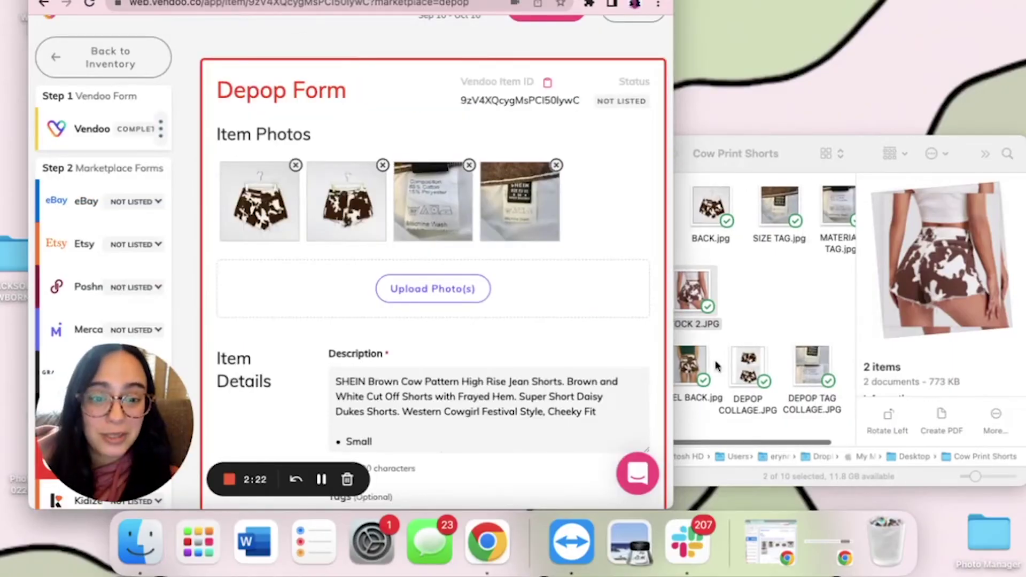
click(716, 367)
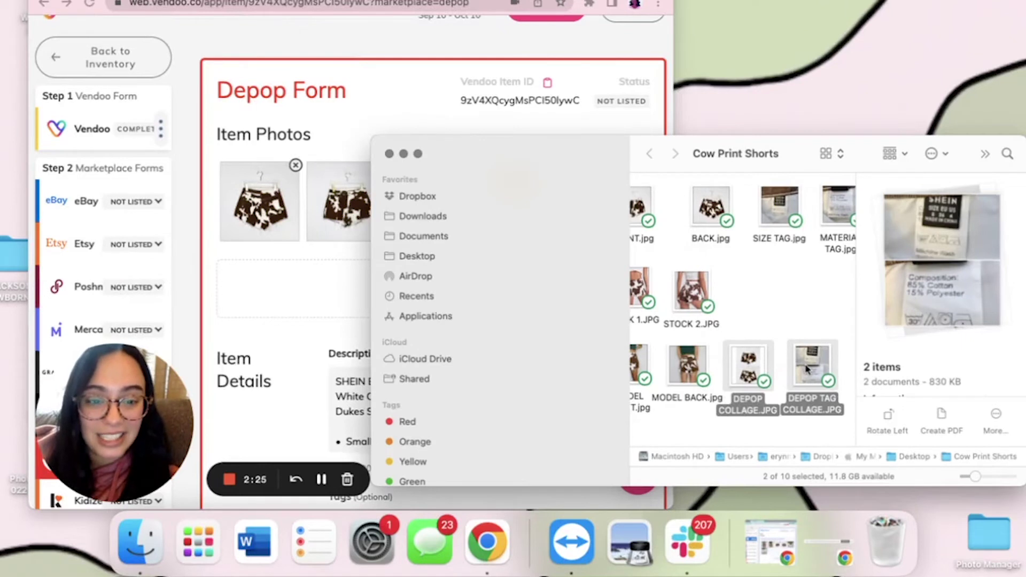
drag(807, 368, 321, 294)
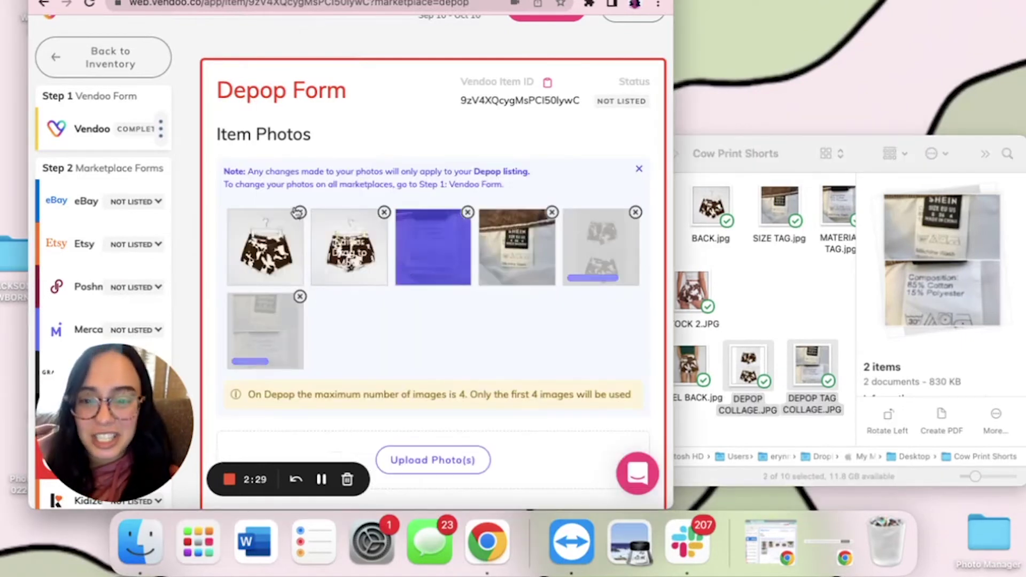
Delete the four original photos so only the shorts and tag collages remain.
click(298, 213)
click(286, 216)
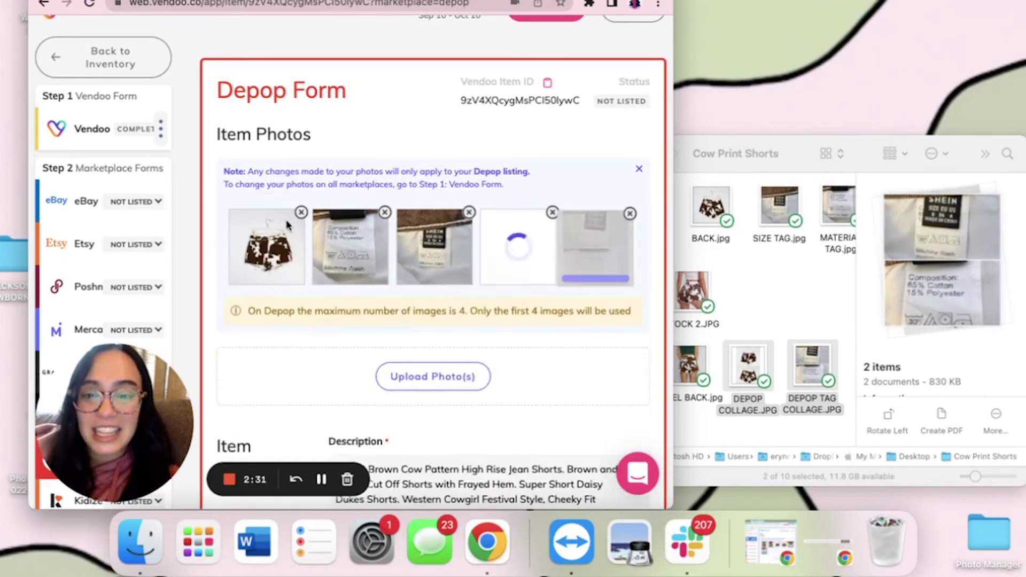
click(301, 212)
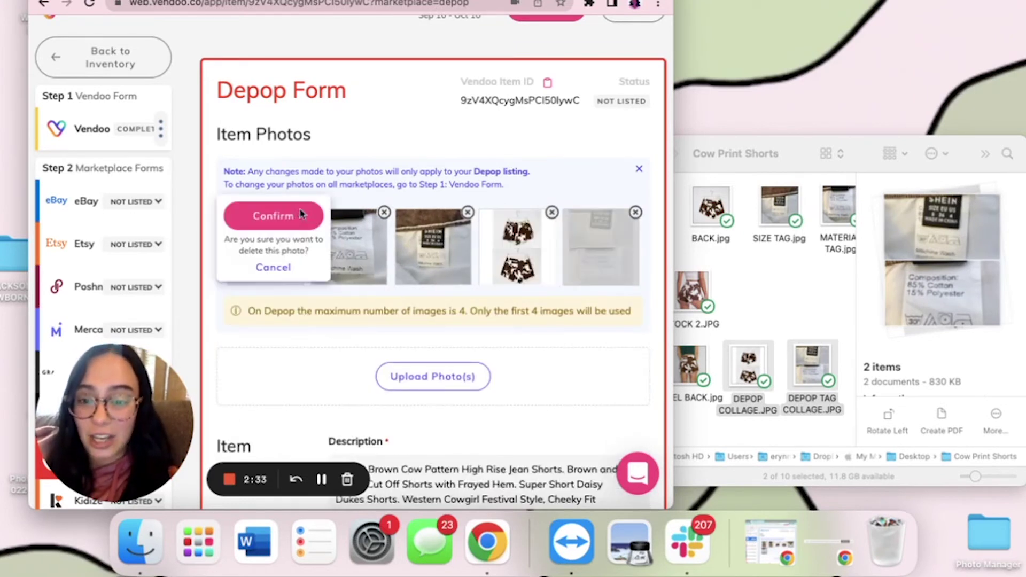
click(301, 214)
click(300, 212)
click(302, 215)
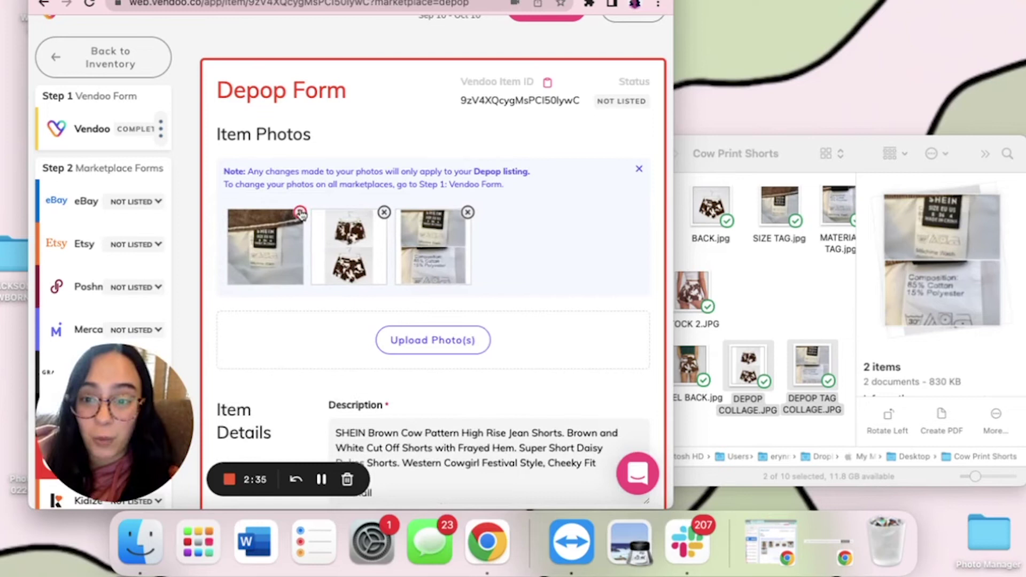
click(301, 212)
click(273, 215)
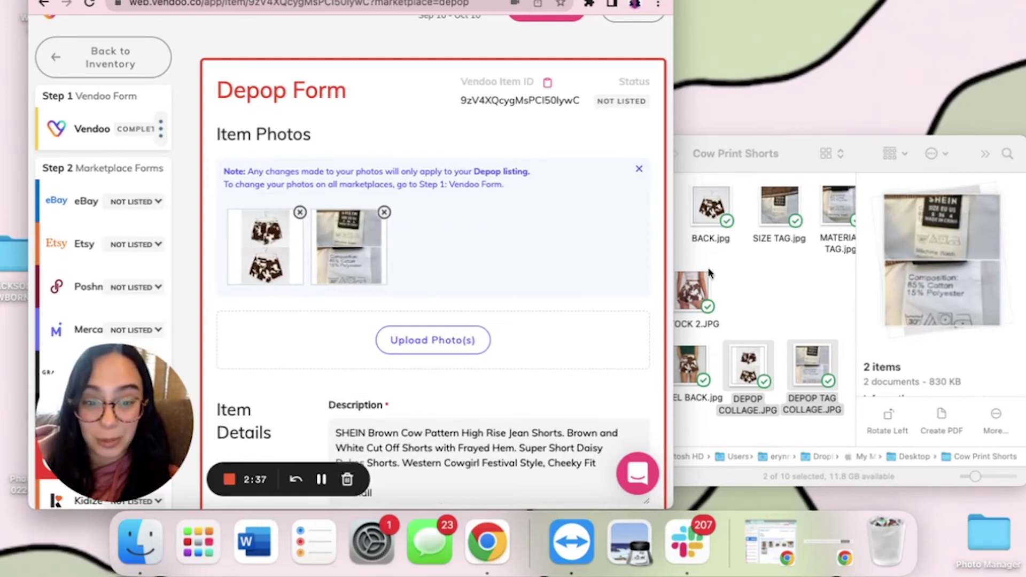
click(787, 300)
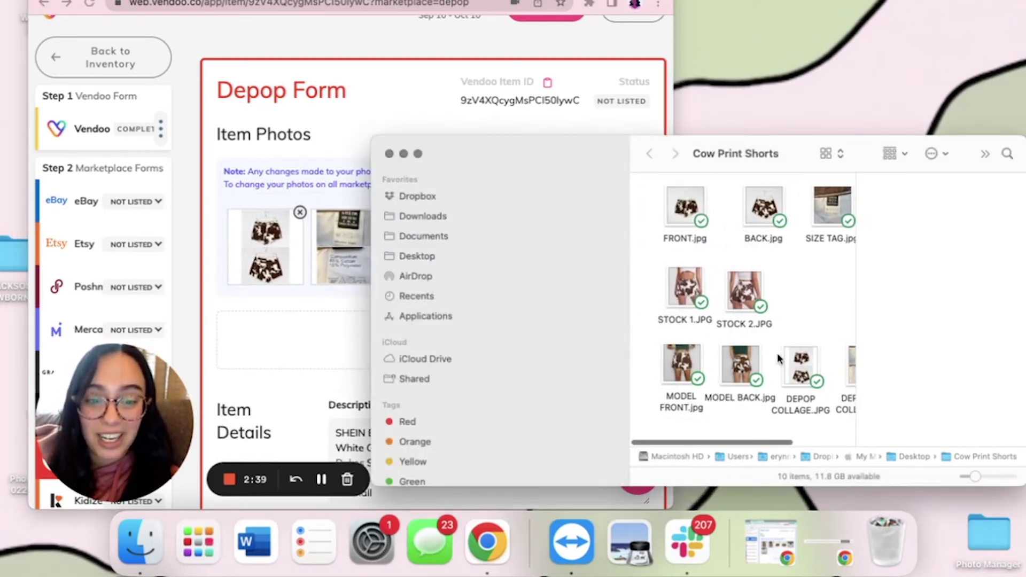
Add MODEL FRONT.jpg and MODEL BACK.jpg to the Depop photos, placing them ahead of both collages.
drag(776, 360, 272, 343)
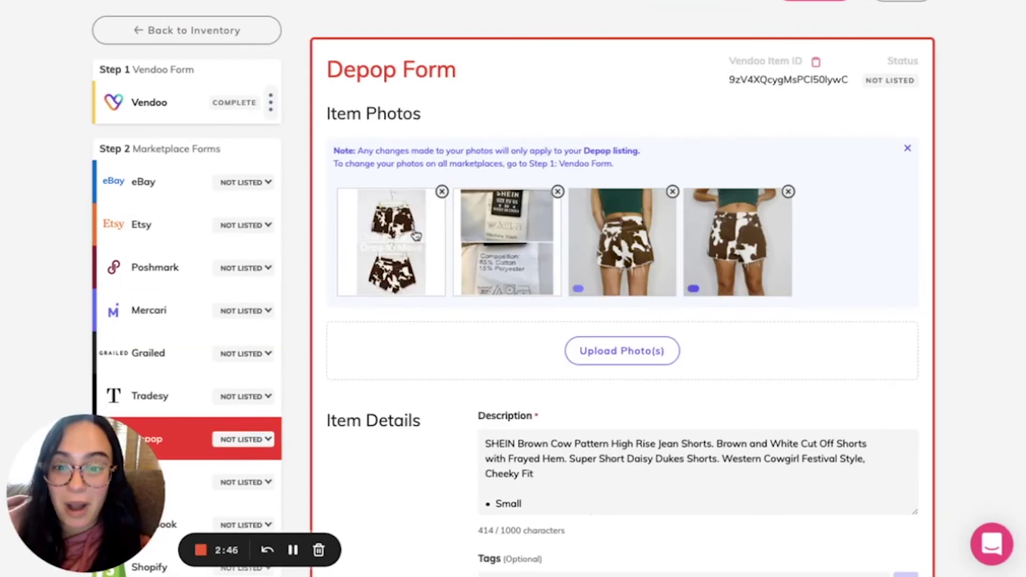
drag(422, 219, 379, 216)
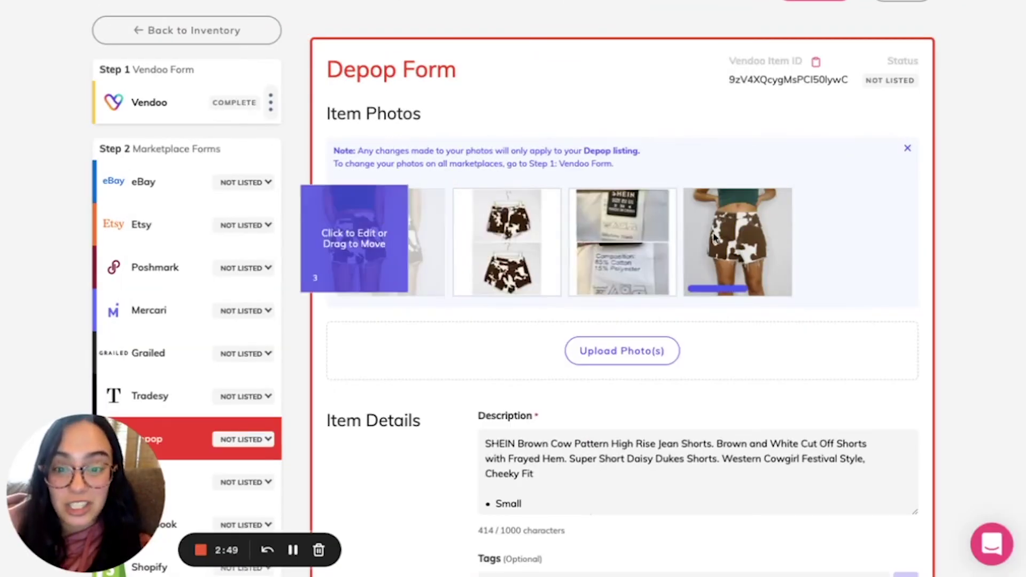
drag(743, 249, 389, 267)
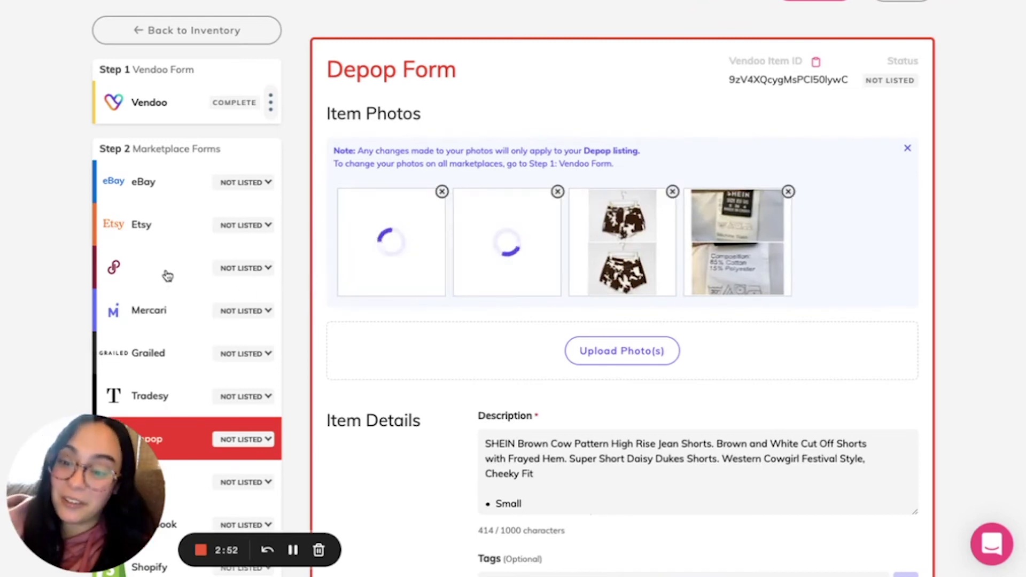
scroll(168, 275, down, 2)
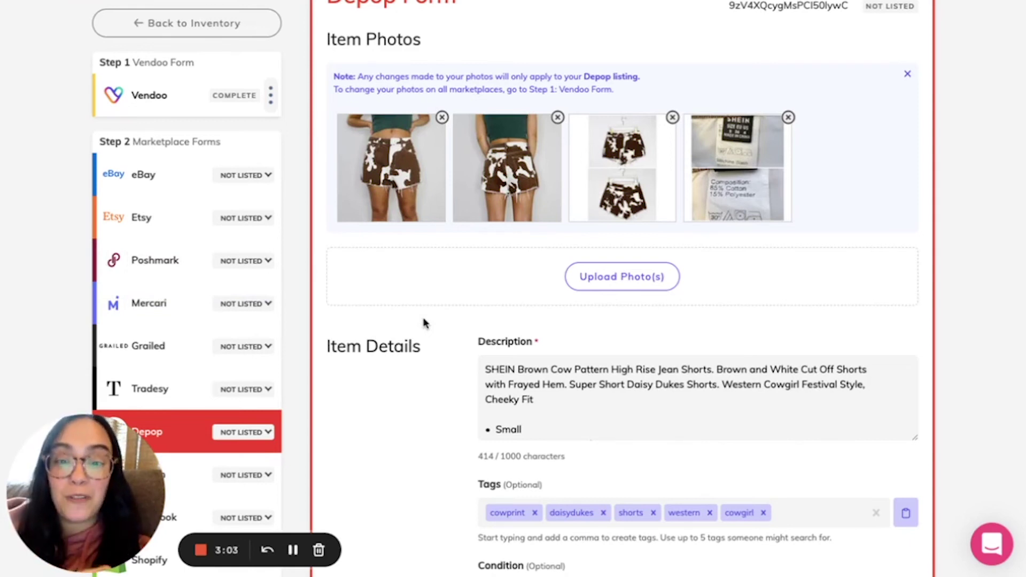
click(386, 209)
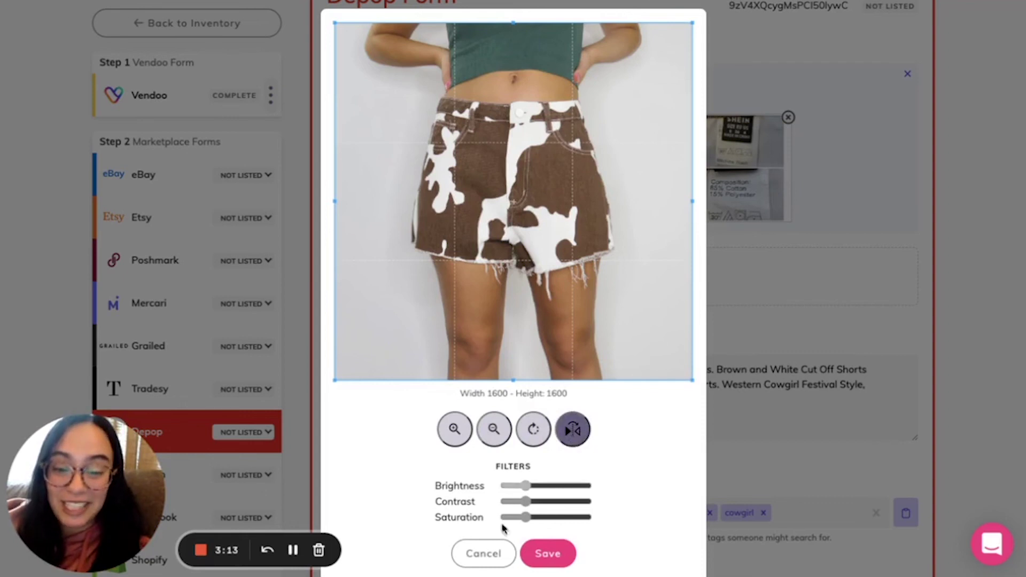
click(483, 554)
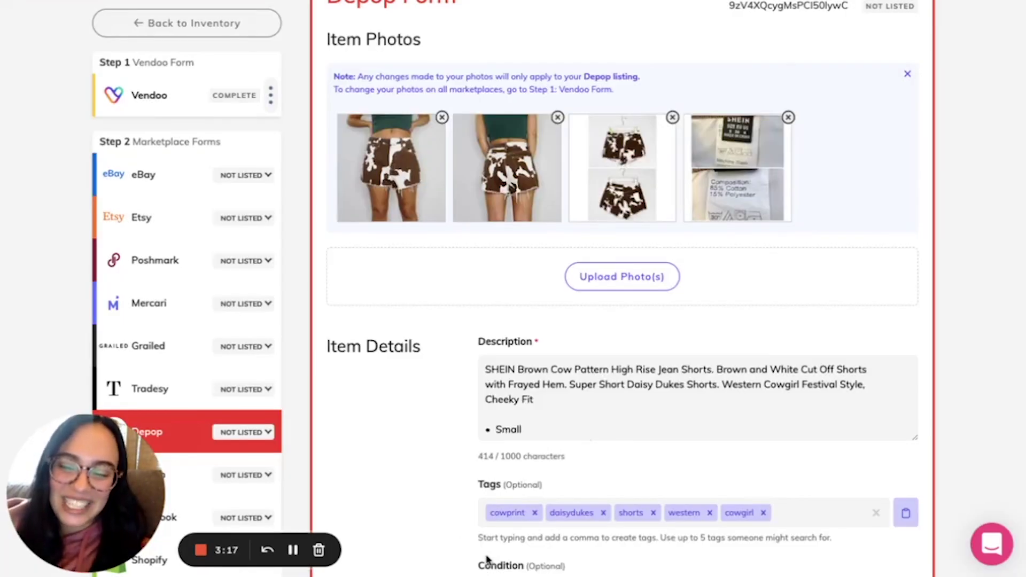